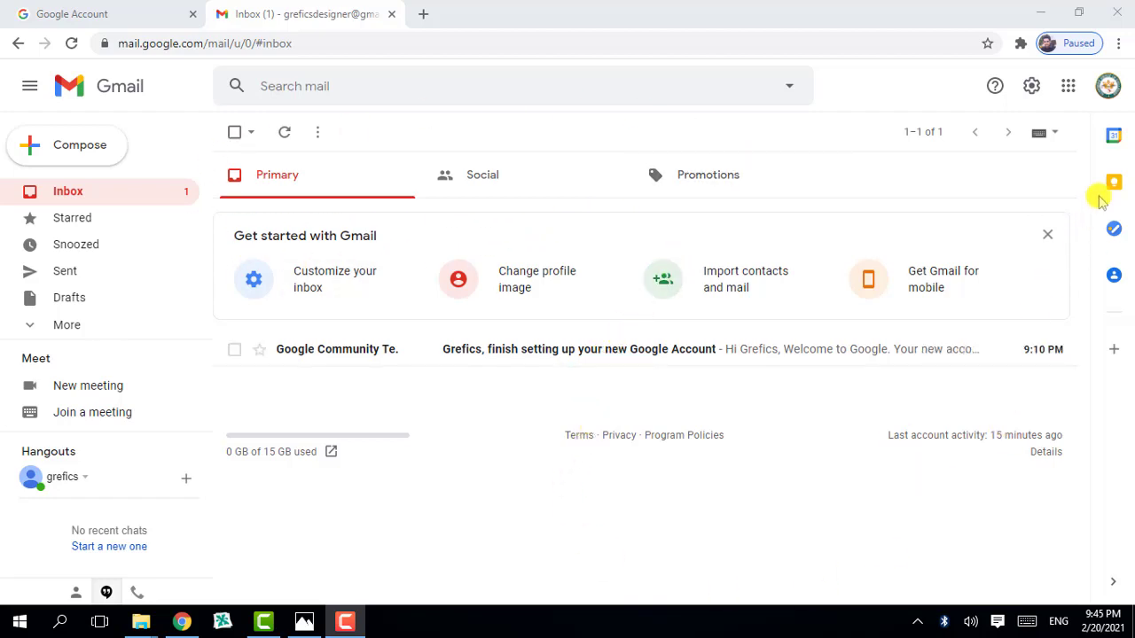
- View the signed-in Google account's details and look through the list of available Google apps
click(1108, 88)
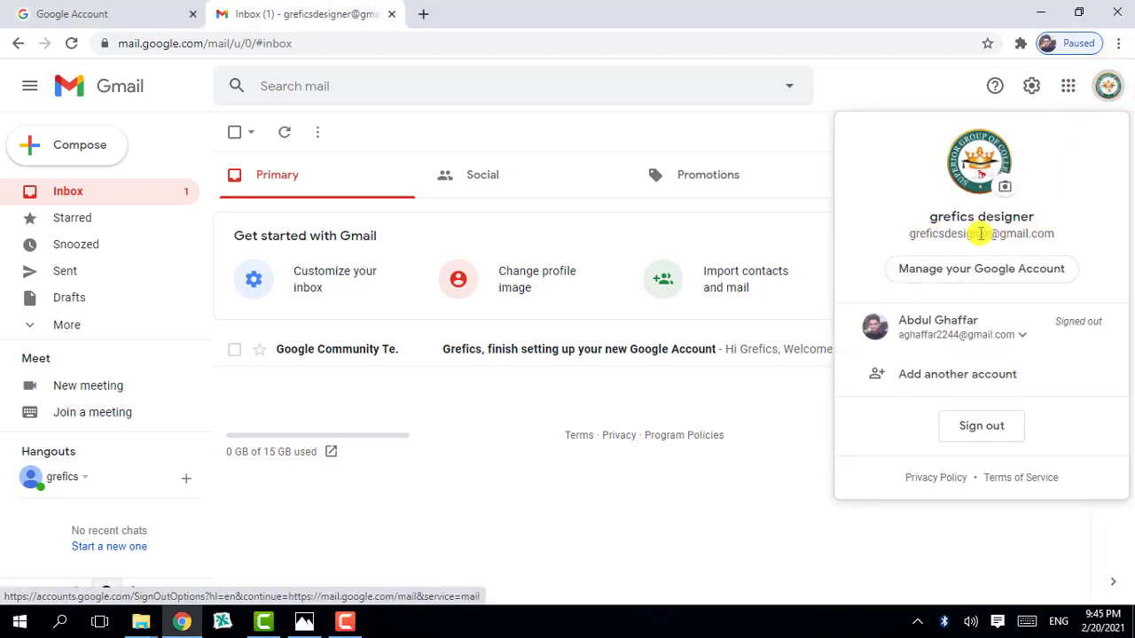
click(1109, 83)
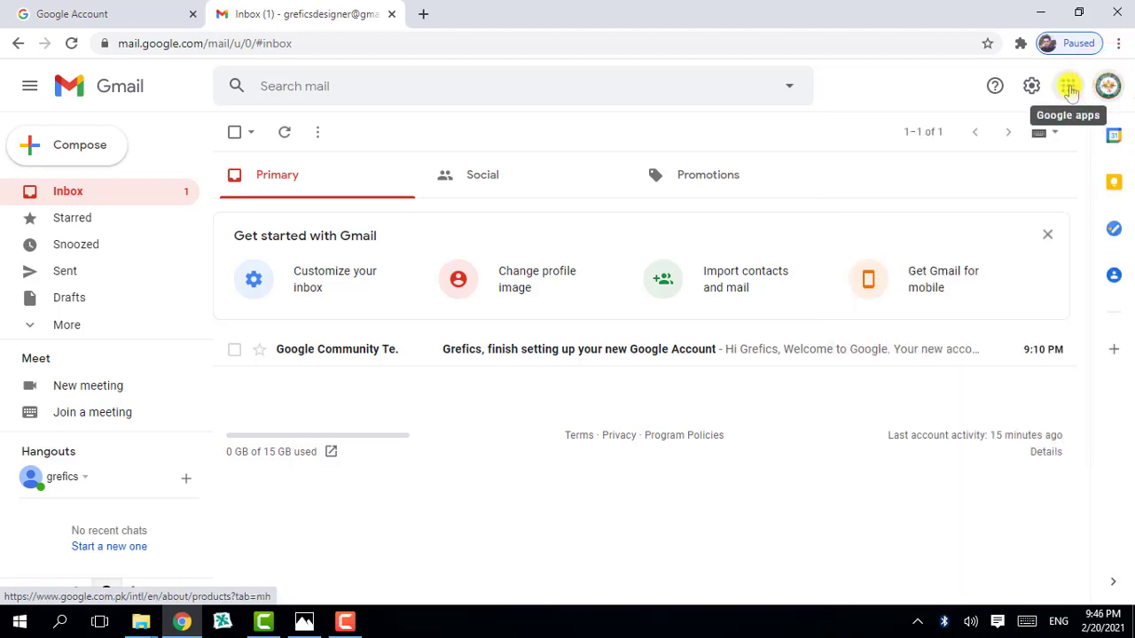
click(1068, 88)
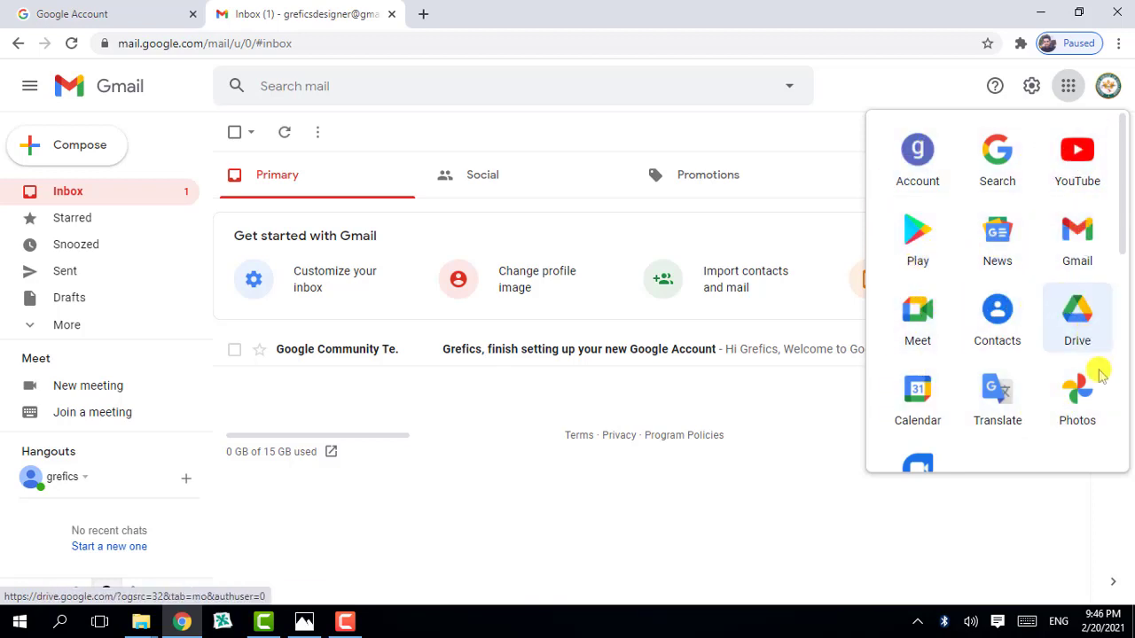
scroll(941, 379, down, 3)
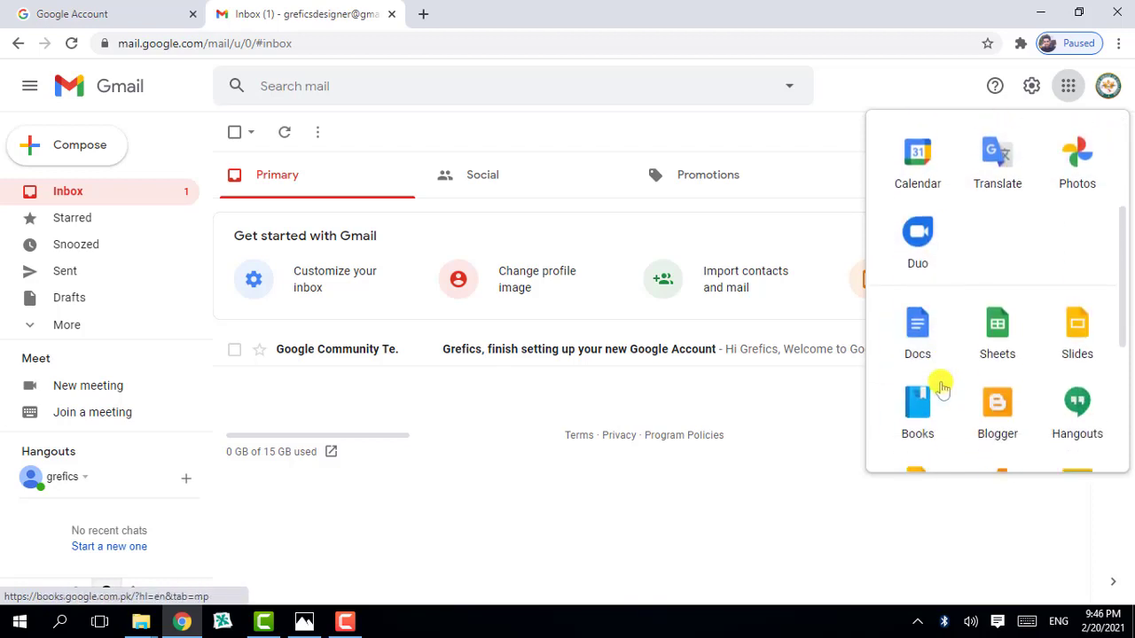
scroll(931, 379, down, 3)
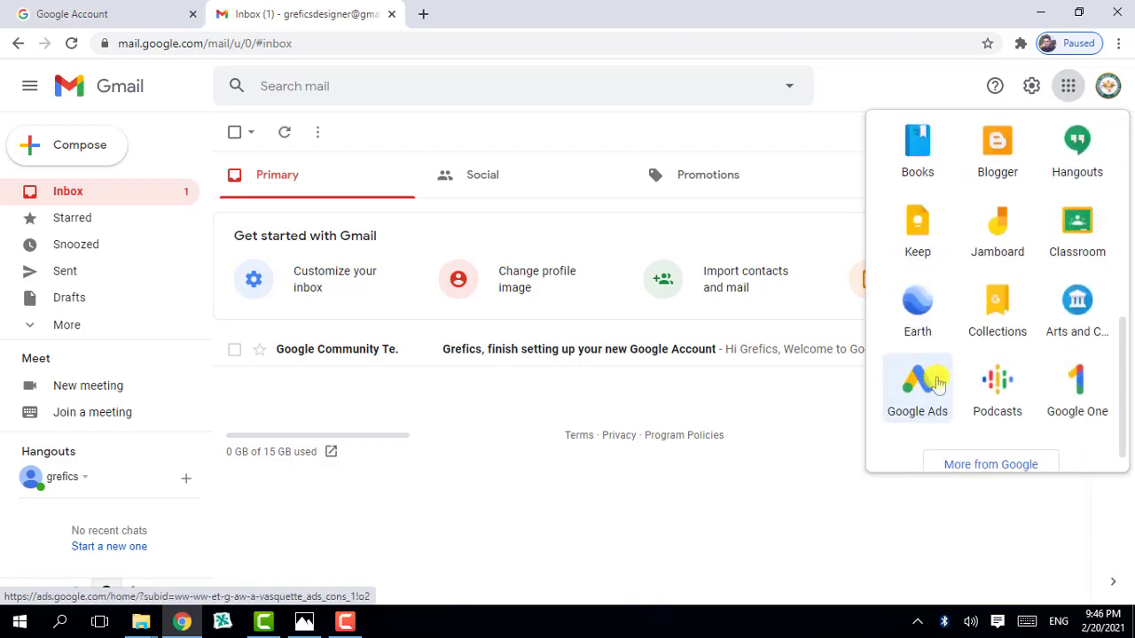
scroll(947, 364, up, 6)
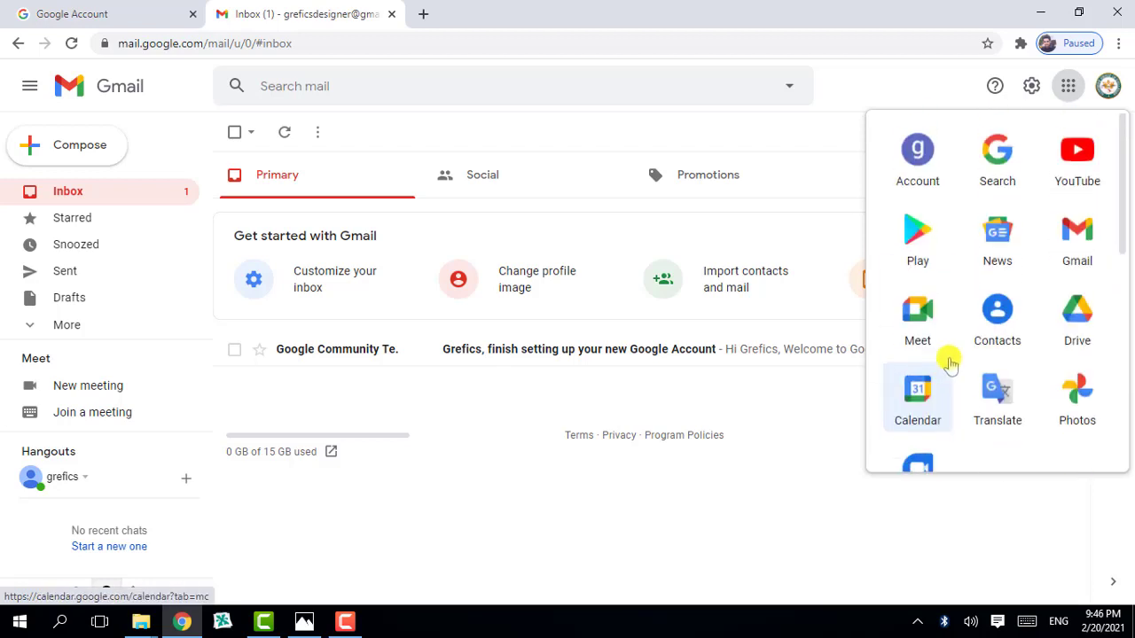
- Open the full gallery of Gmail themes from the quick settings
click(1033, 87)
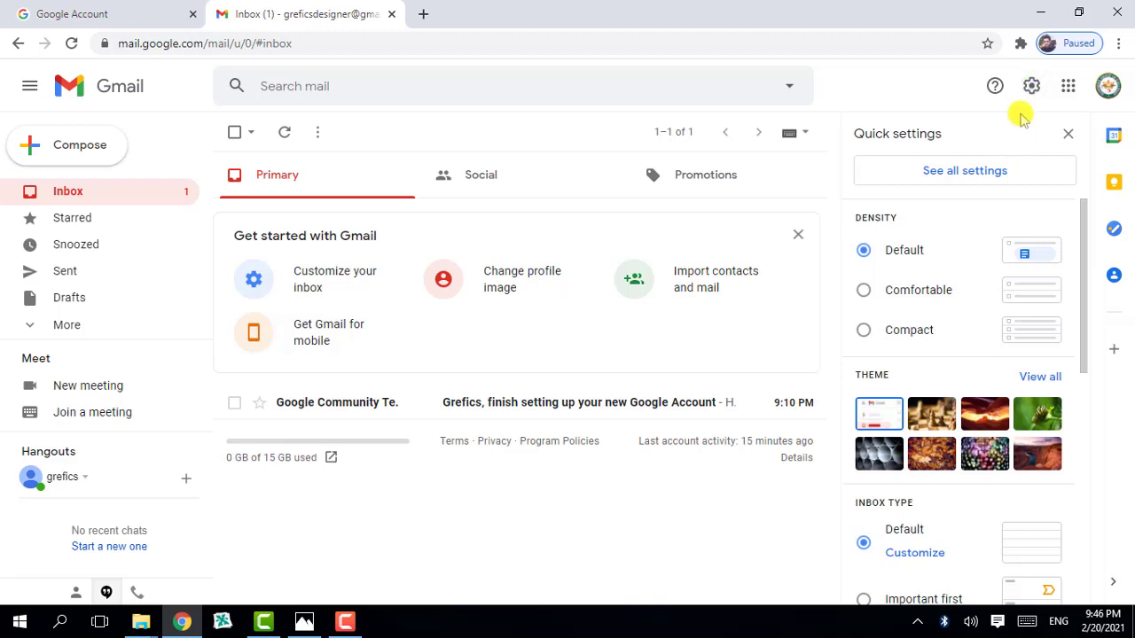
triple_click(1085, 250)
drag(1085, 250, 1075, 280)
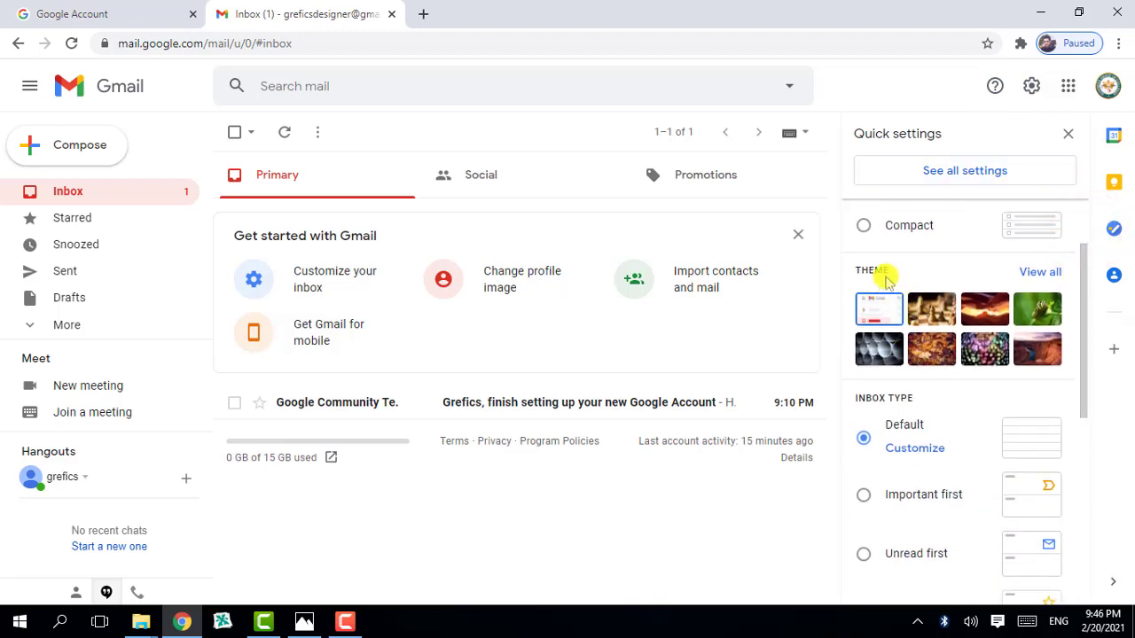
click(1040, 275)
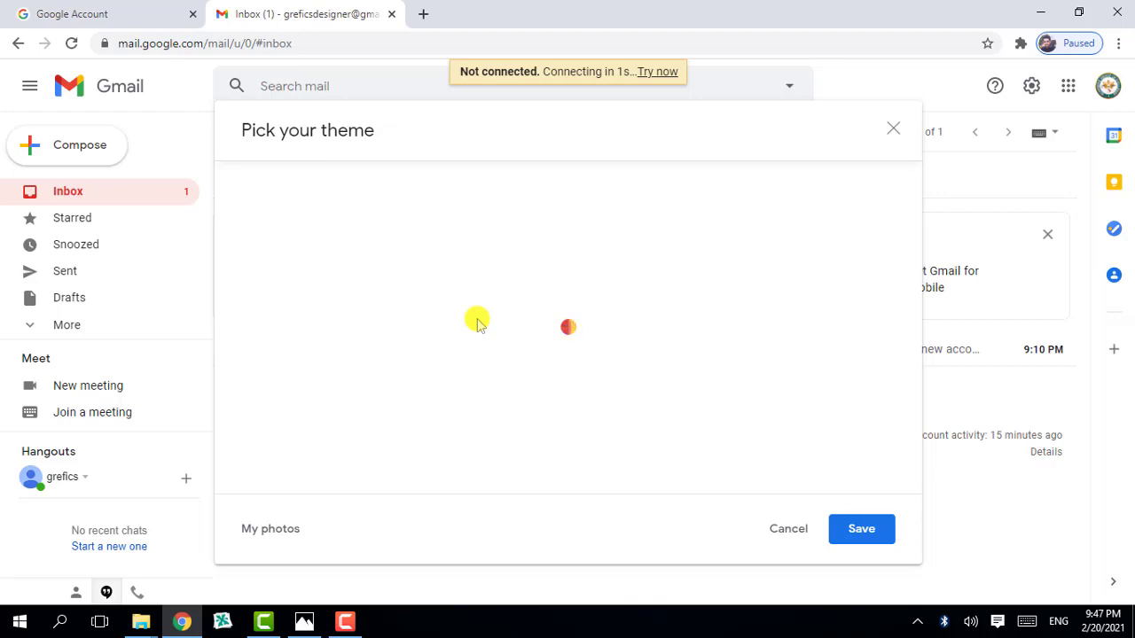
click(916, 623)
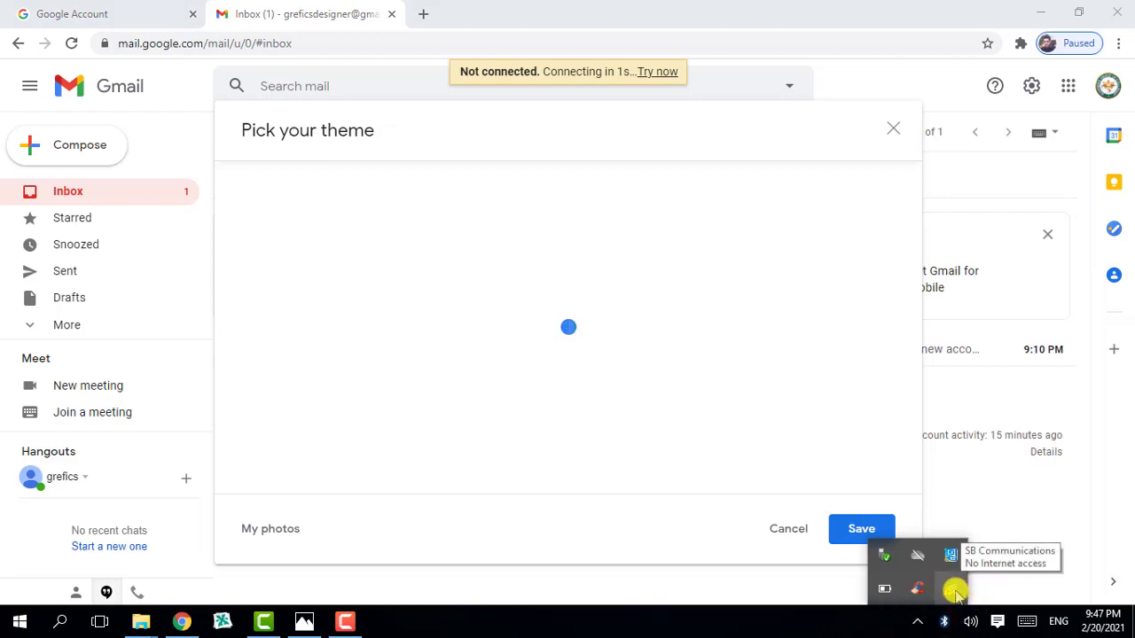
click(631, 321)
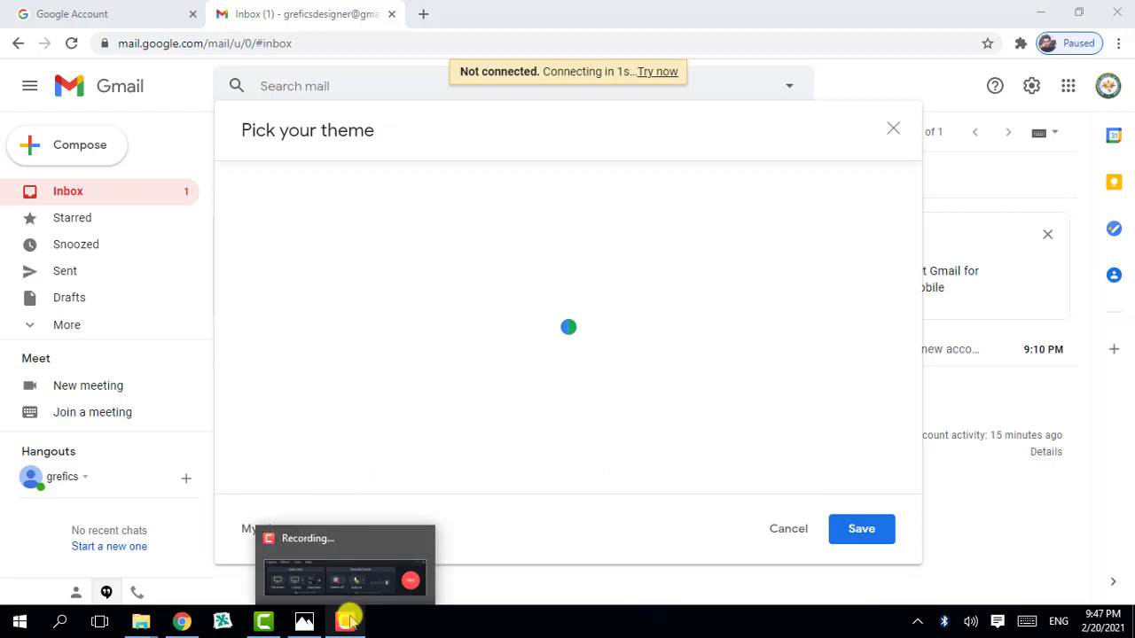
mouse_move(272, 615)
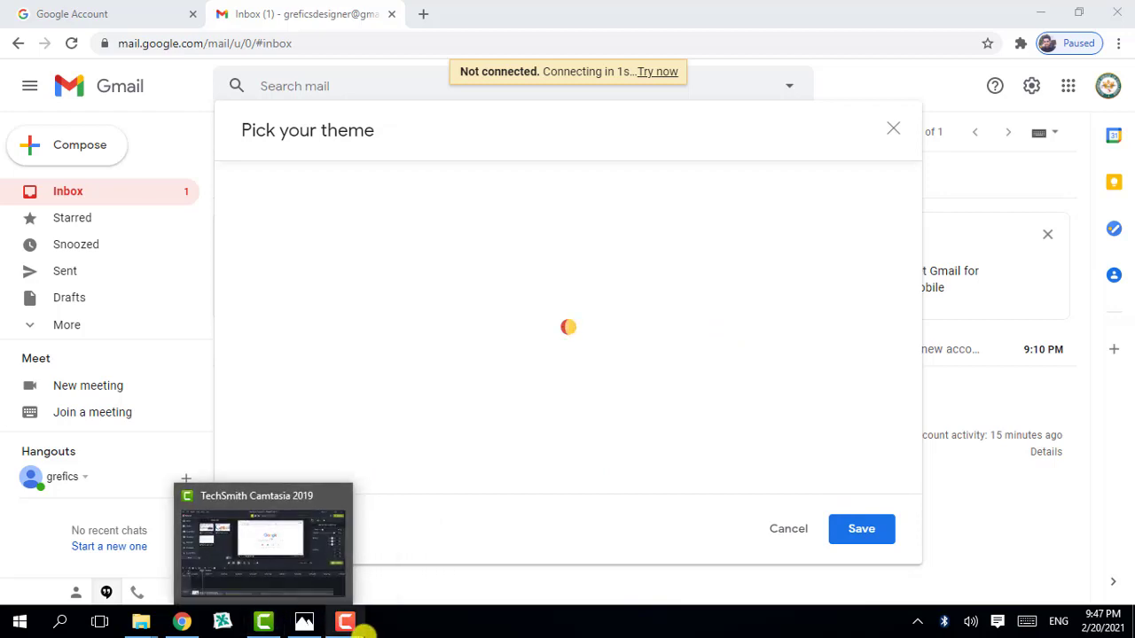
click(363, 629)
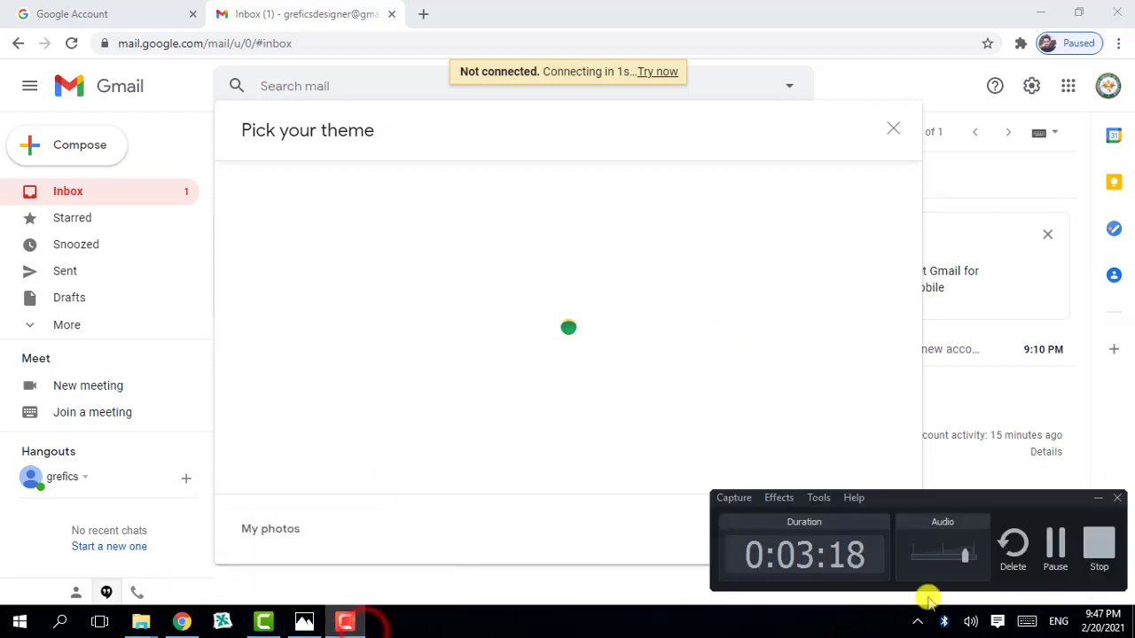
click(1055, 545)
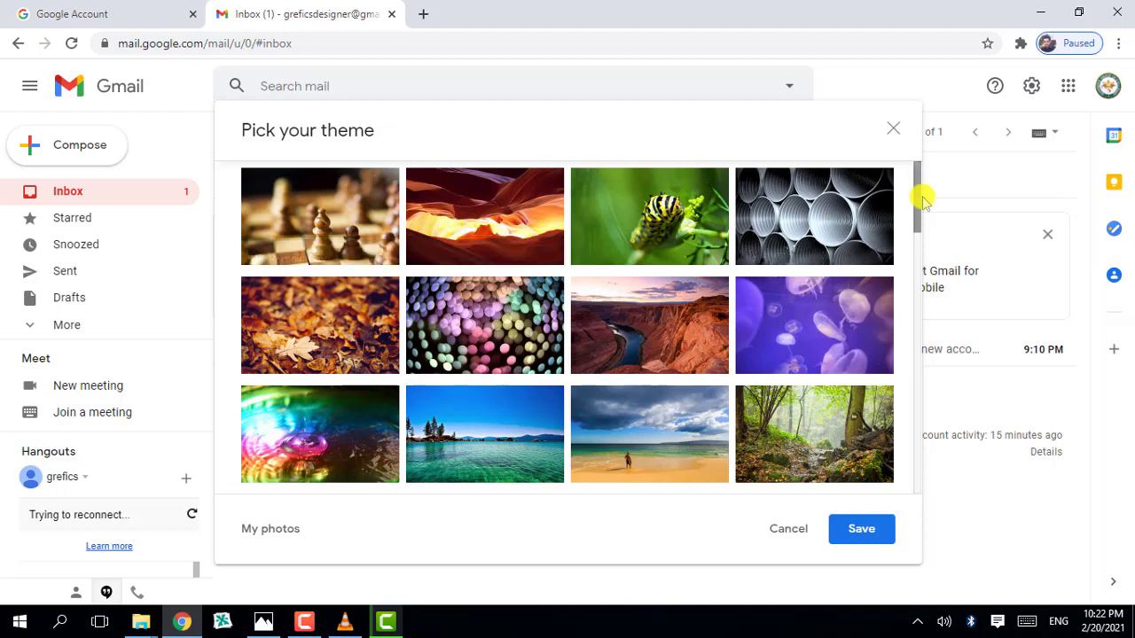
- Choose the purple jellyfish image from the theme gallery and save it as the inbox theme
drag(919, 201, 847, 263)
scroll(842, 257, up, 3)
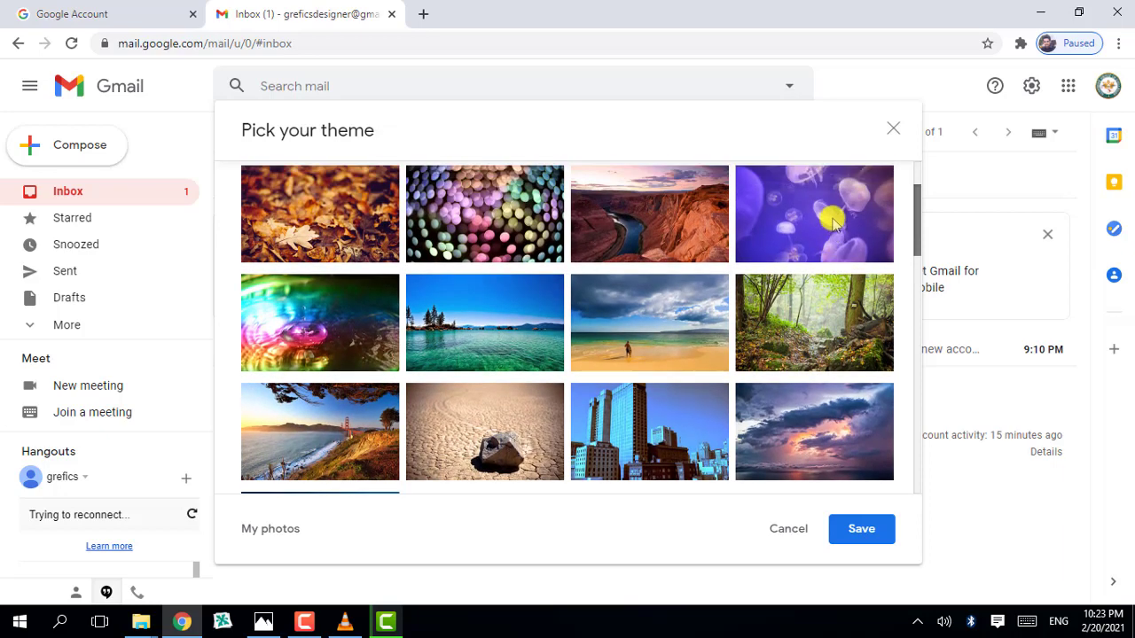
scroll(829, 226, up, 1)
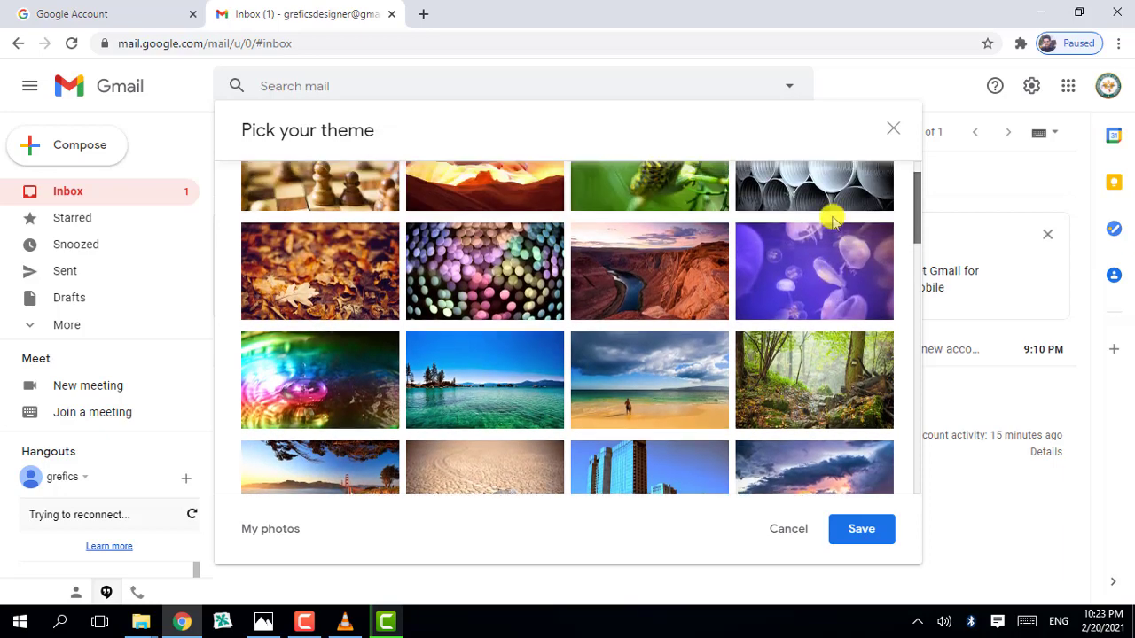
click(824, 266)
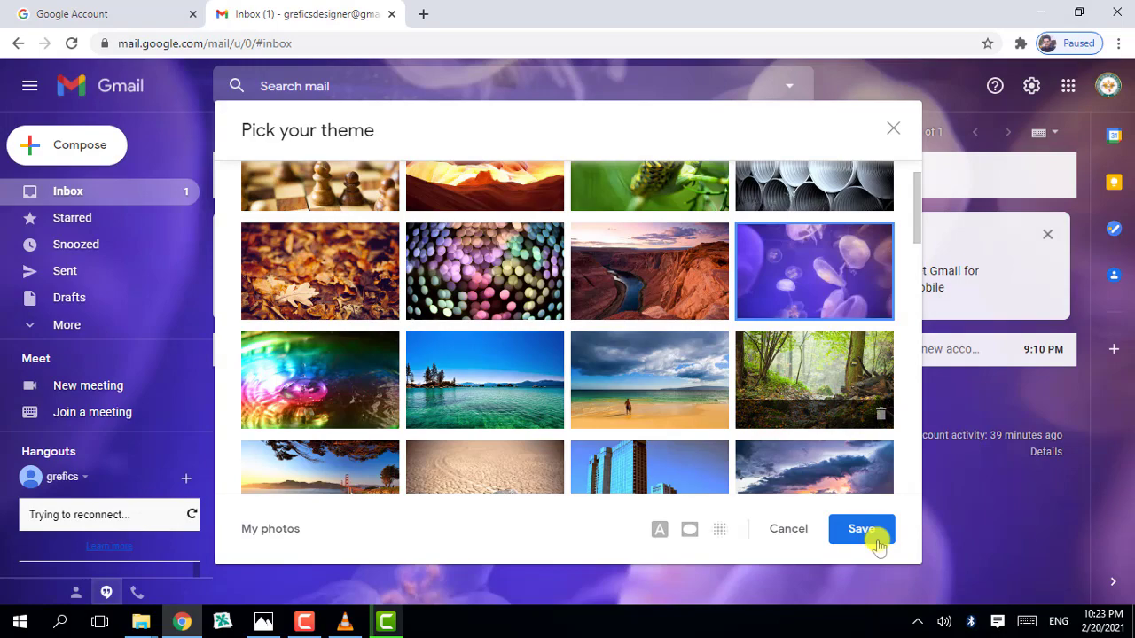
click(878, 544)
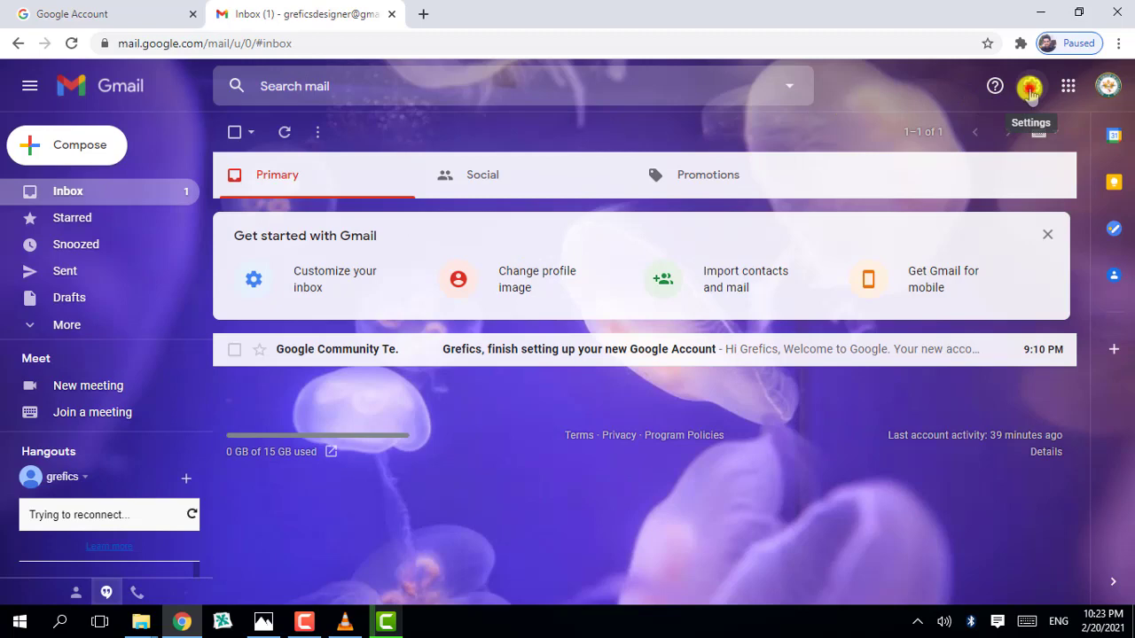
- Bring up the quick settings again and open the complete theme collection
click(1029, 89)
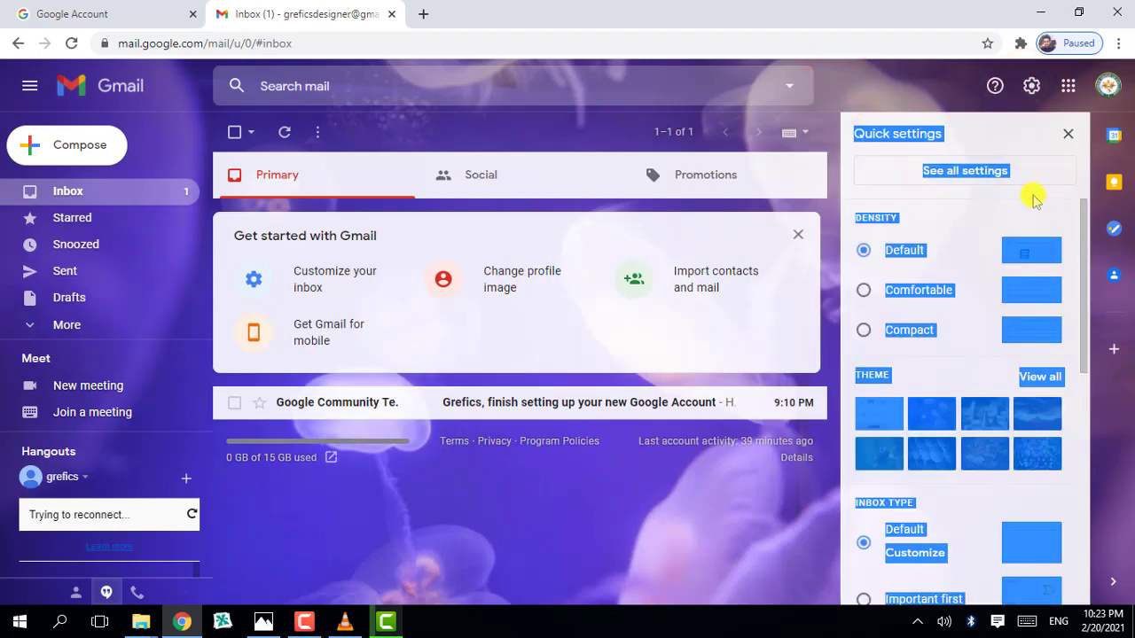
click(1032, 193)
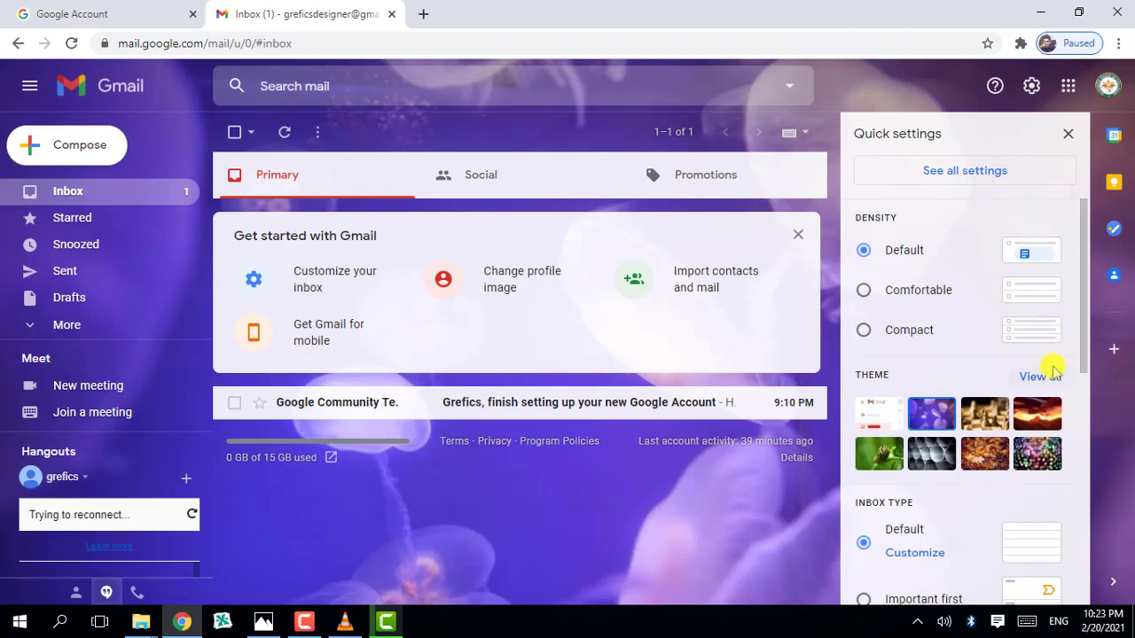
scroll(1082, 337, down, 1)
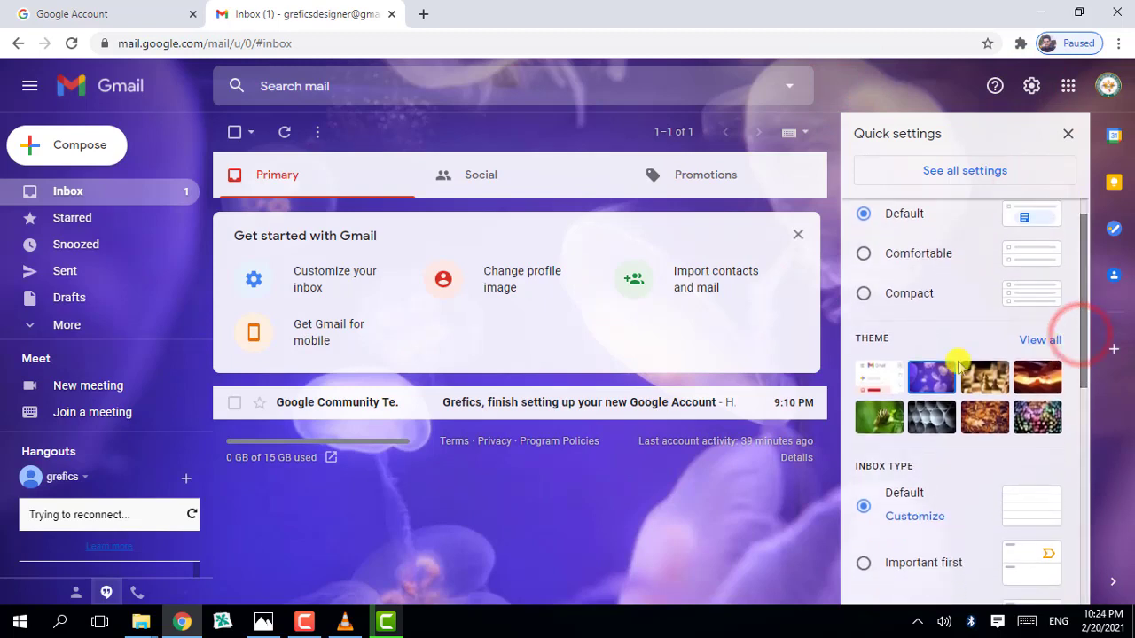
click(1047, 342)
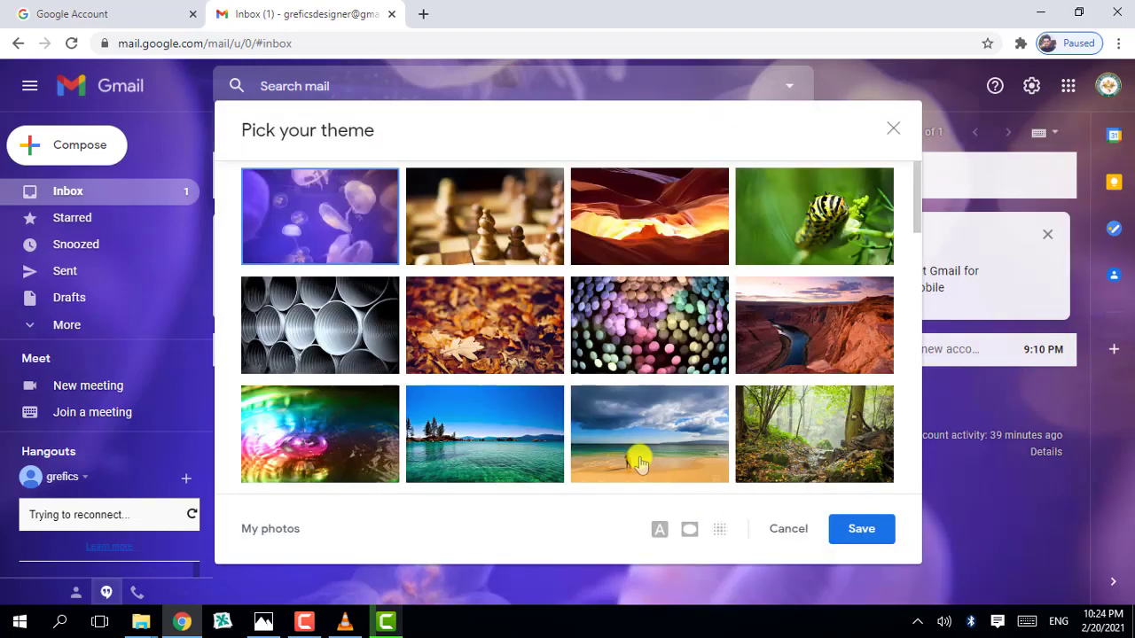
- Choose the solid dark brown theme from the plain color themes and save it as the inbox theme
scroll(592, 310, down, 8)
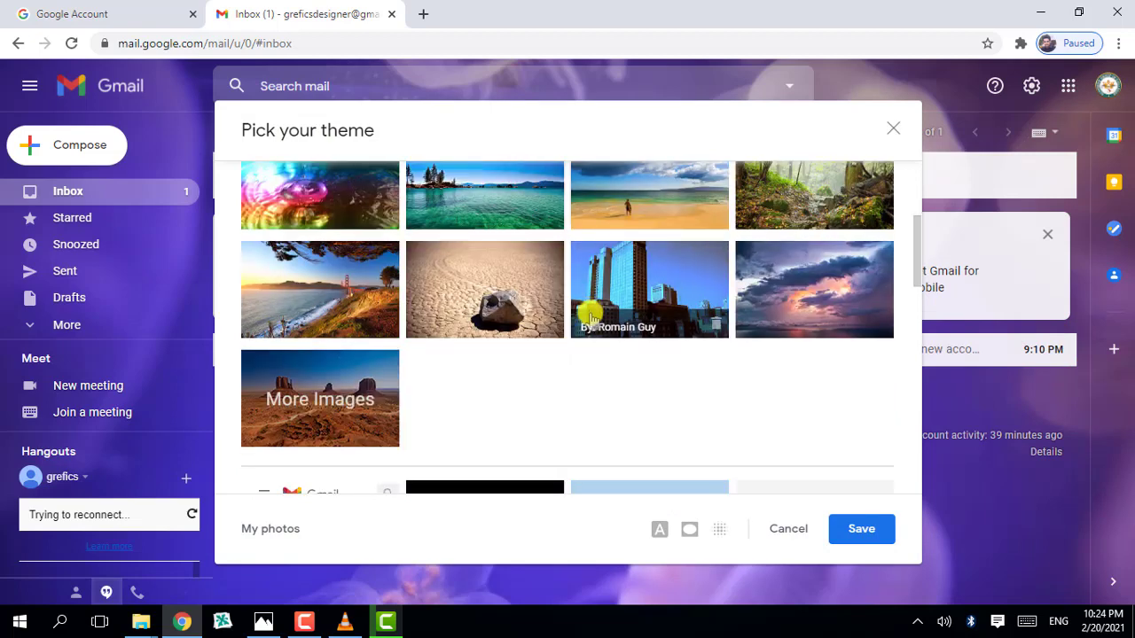
scroll(590, 319, down, 3)
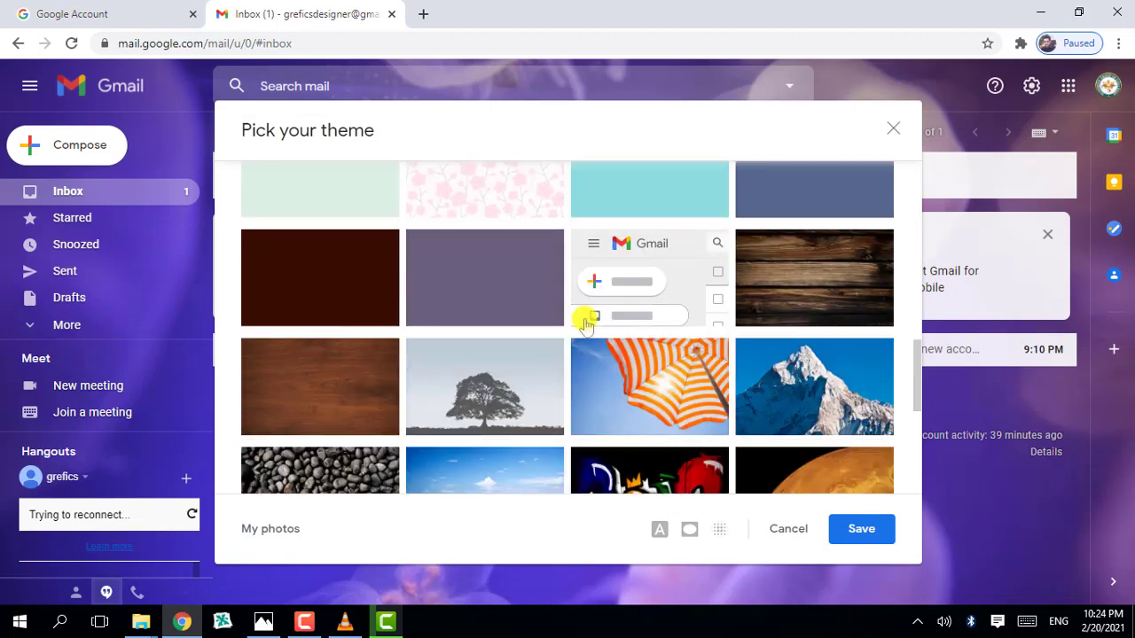
scroll(588, 310, up, 3)
scroll(475, 310, up, 1)
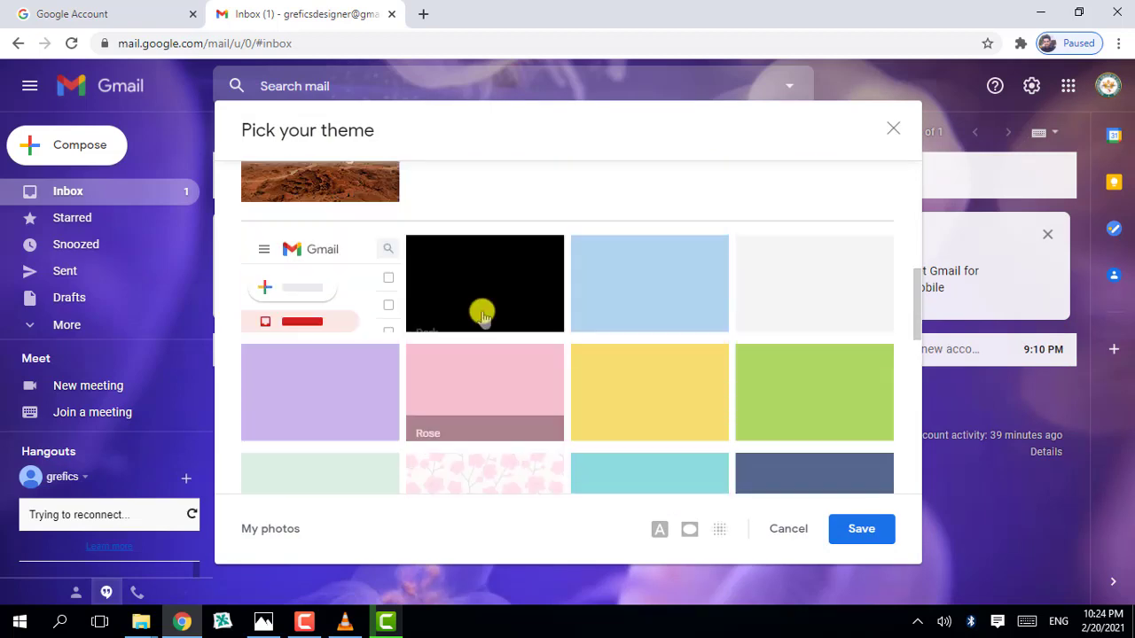
scroll(532, 364, down, 1)
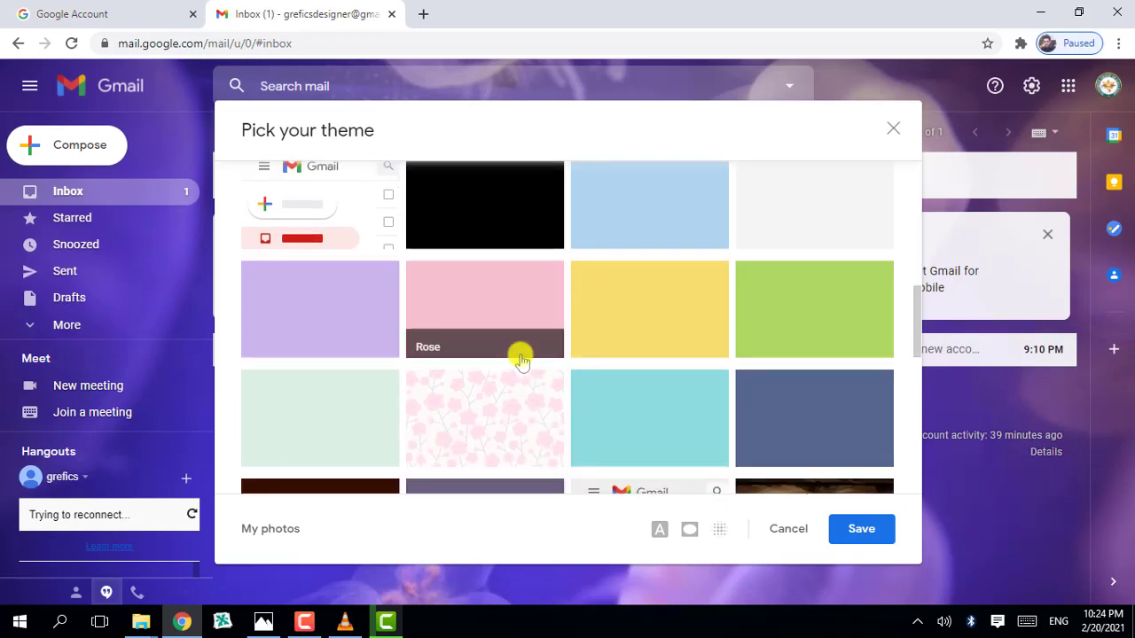
scroll(506, 359, down, 1)
scroll(443, 312, down, 1)
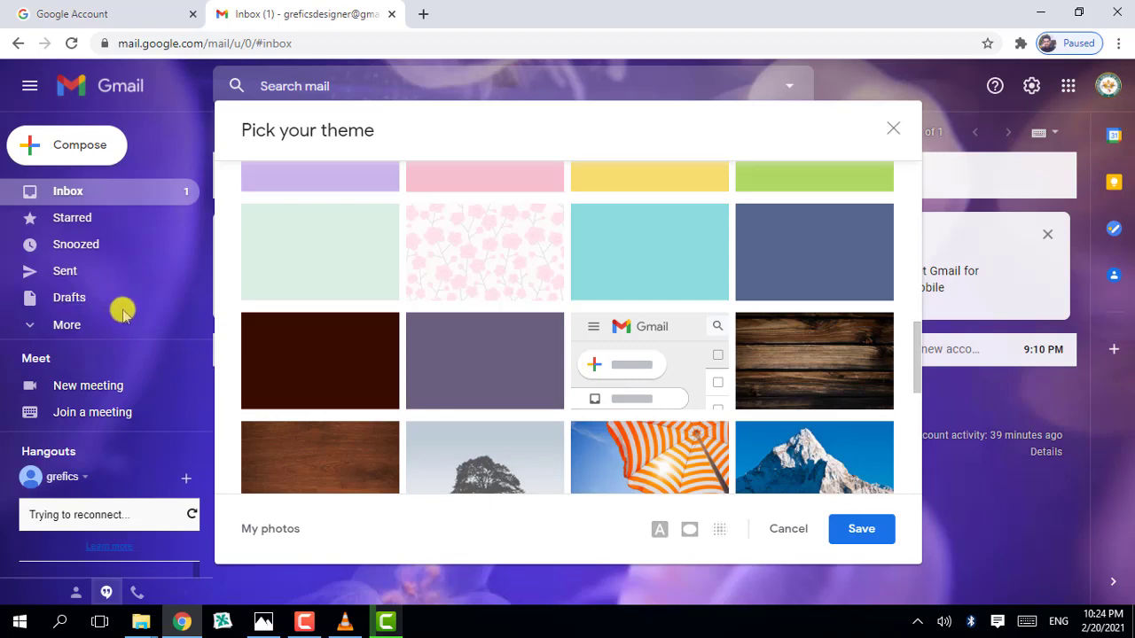
click(297, 358)
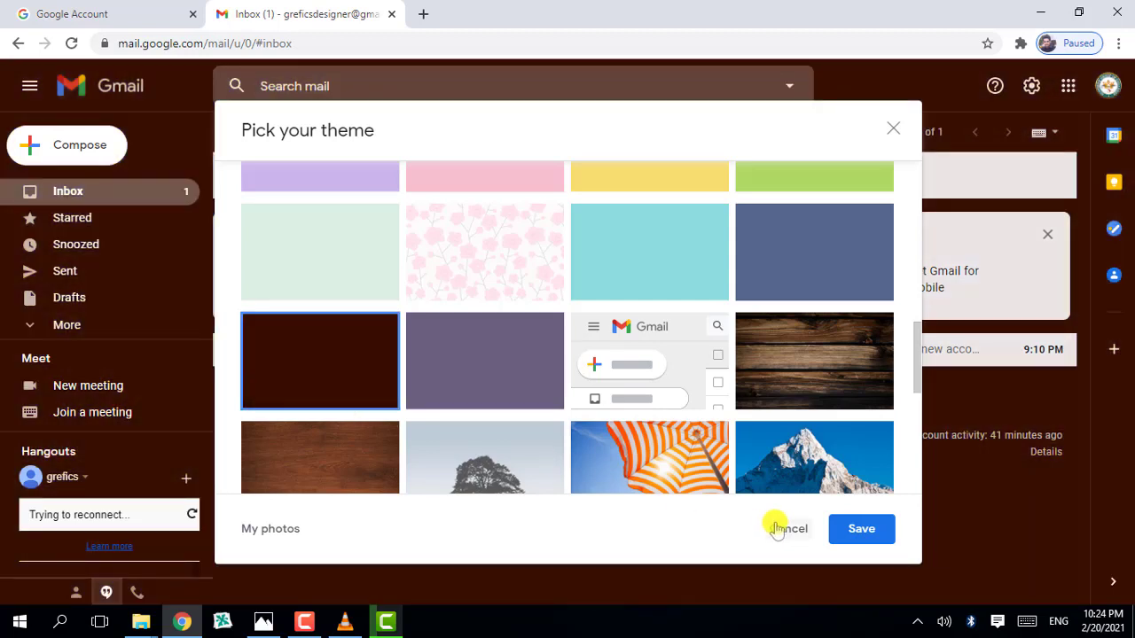
click(862, 531)
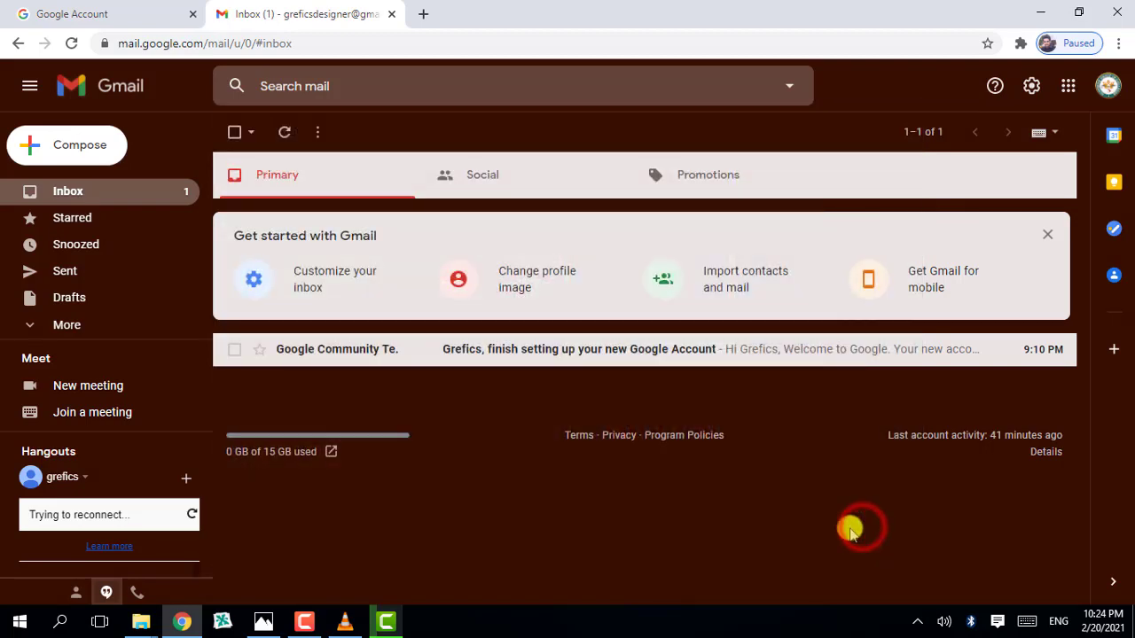